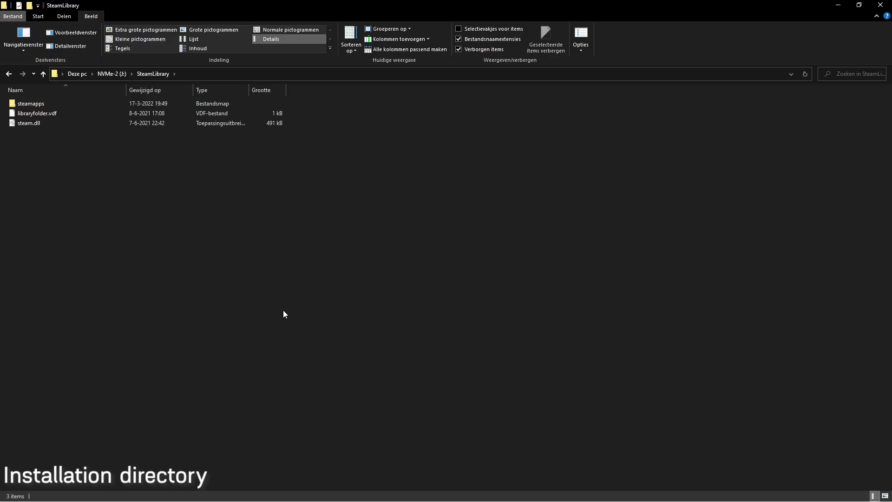
# Step: Browse into the steamapps folder of the SteamLibrary to locate the game's installation directory
pyautogui.doubleClick(27, 105)
pyautogui.doubleClick(27, 105)
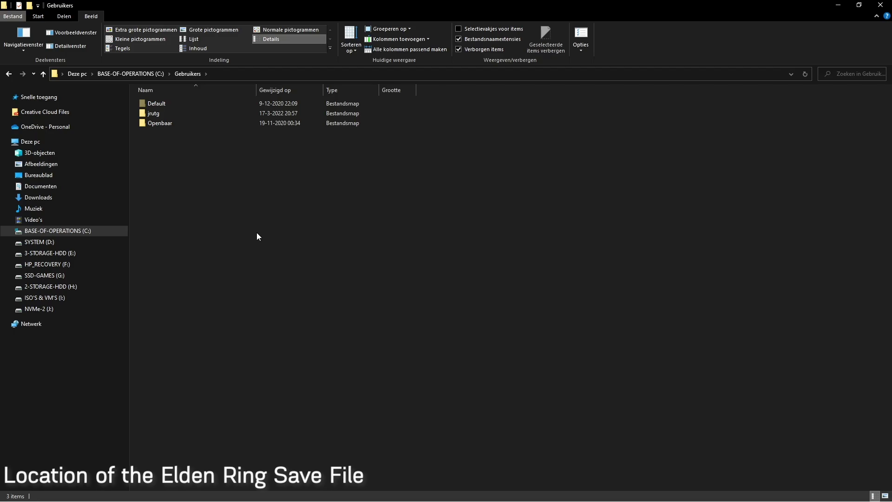
# Step: Locate the Elden Ring save folder by browsing the user's profile folder through AppData, Roaming and EldenRing into the numbered folder
pyautogui.doubleClick(158, 113)
pyautogui.click(157, 152)
pyautogui.doubleClick(157, 152)
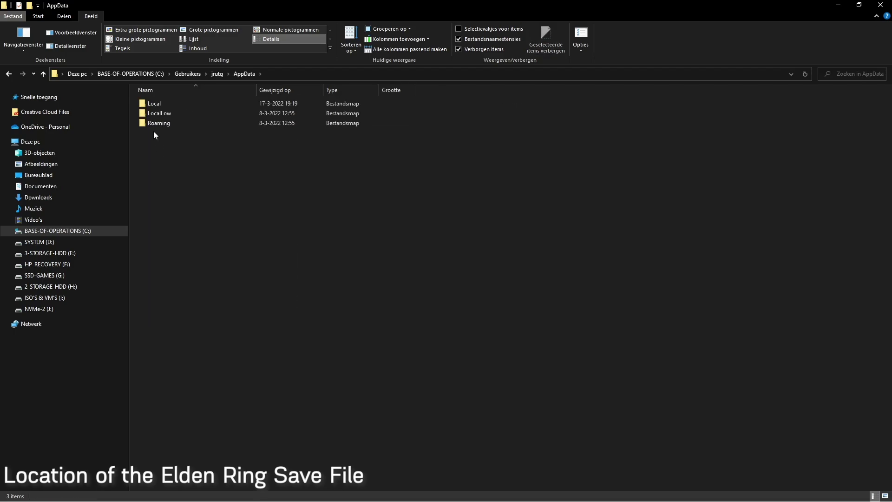
pyautogui.doubleClick(155, 125)
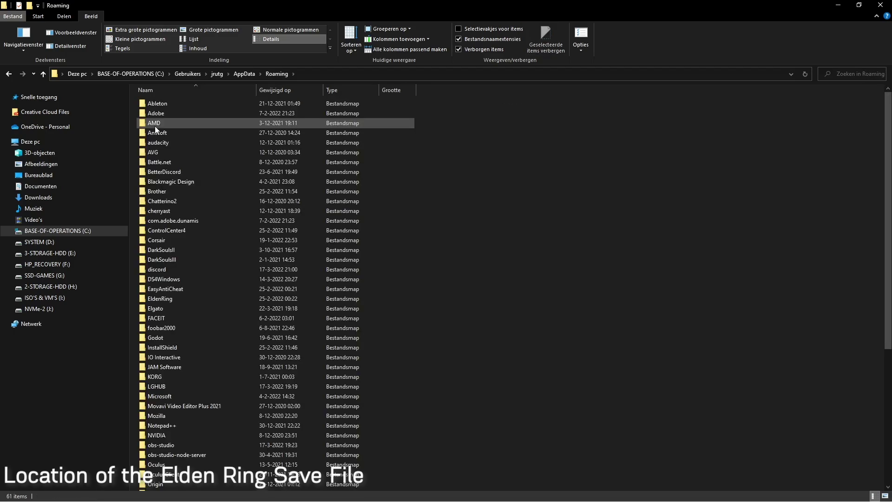
pyautogui.doubleClick(173, 299)
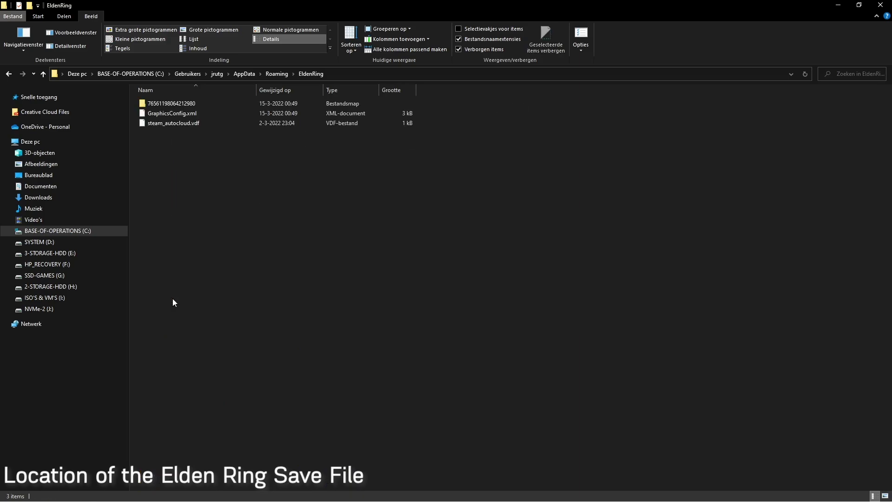
pyautogui.doubleClick(182, 103)
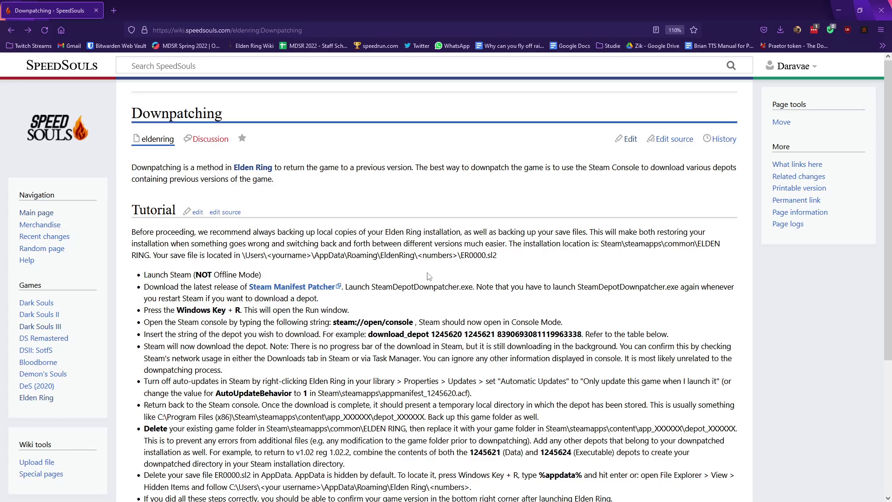
# Step: Open the wiki's Steam Manifest Patcher link, and open the Steam console by running steam://open/console from Windows
pyautogui.click(309, 289)
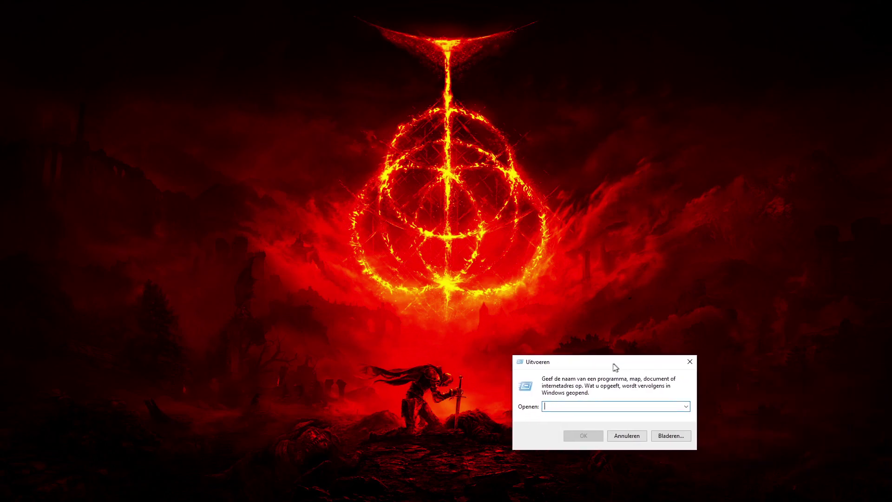
pyautogui.moveTo(617, 364); pyautogui.dragTo(574, 367)
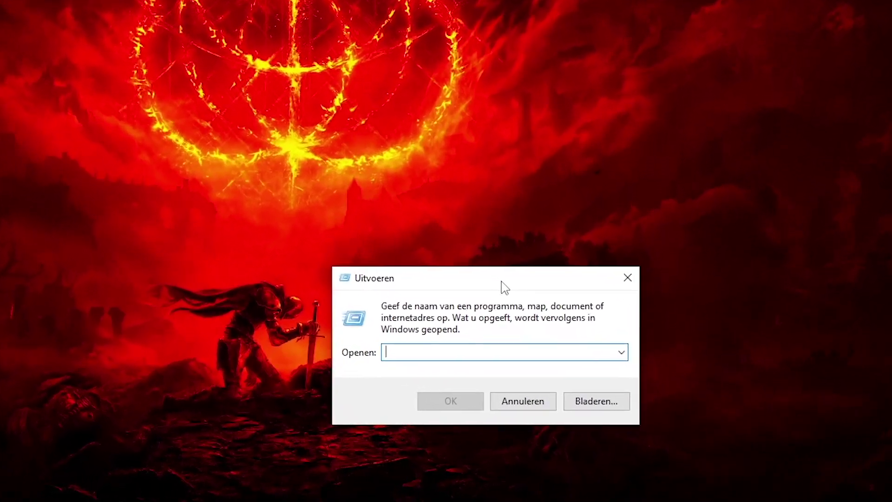
pyautogui.write('ste')
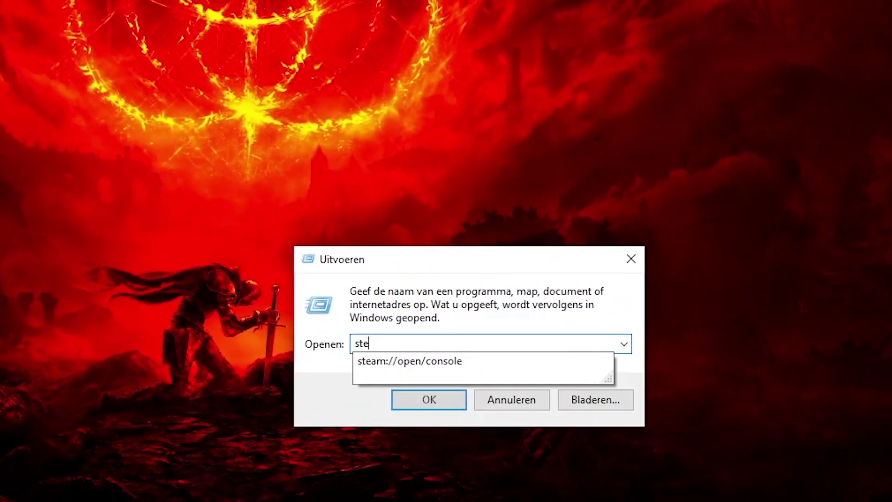
pyautogui.write('am://open')
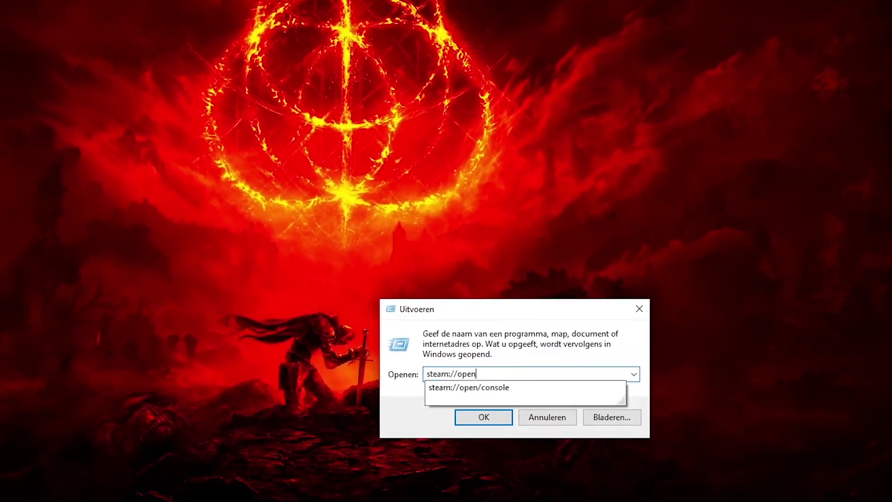
pyautogui.write('/console')
pyautogui.press('Return')
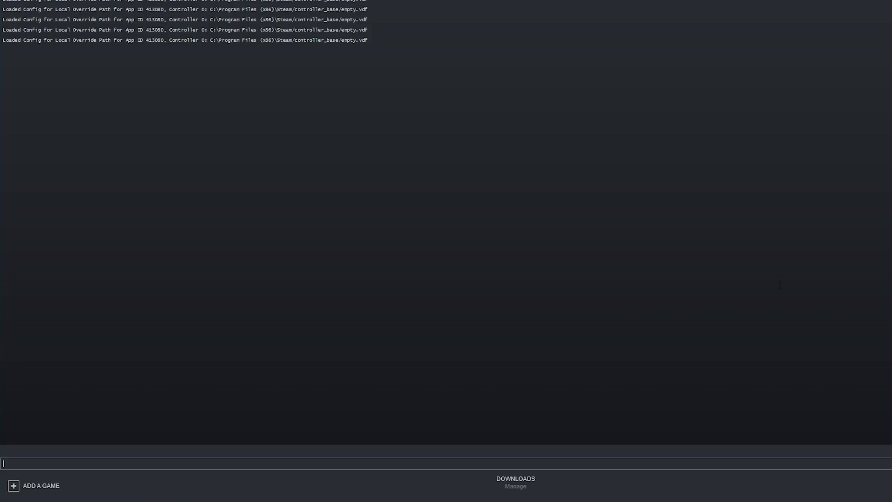
pyautogui.hotkey('ctrl', 'v')
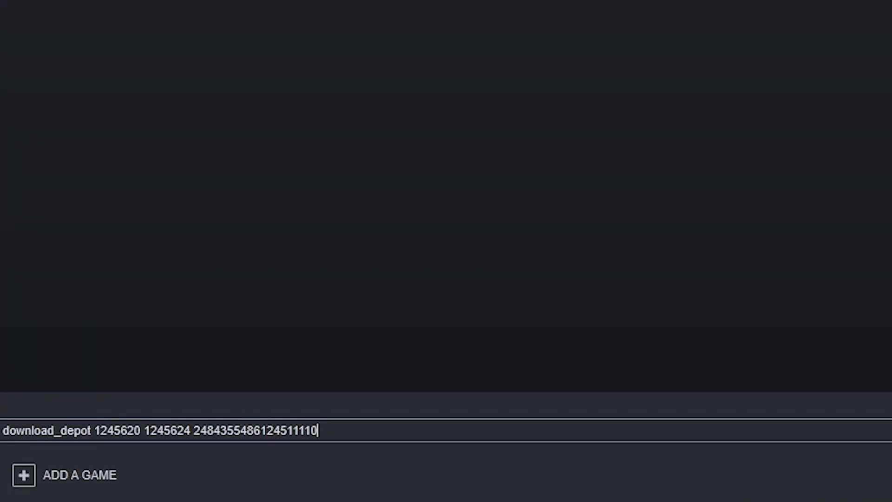
pyautogui.press('Return')
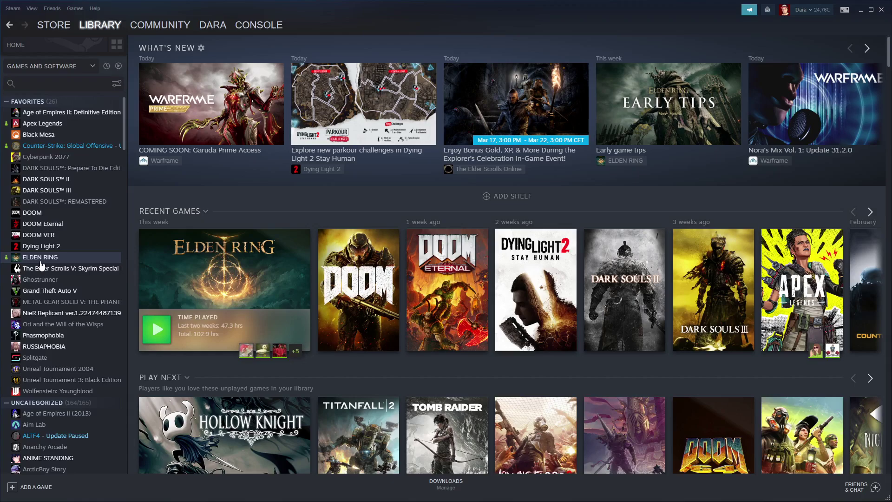
# Step: Set ELDEN RING's automatic updates in its Steam properties to "Only update this game when I launch it"
pyautogui.rightClick(40, 262)
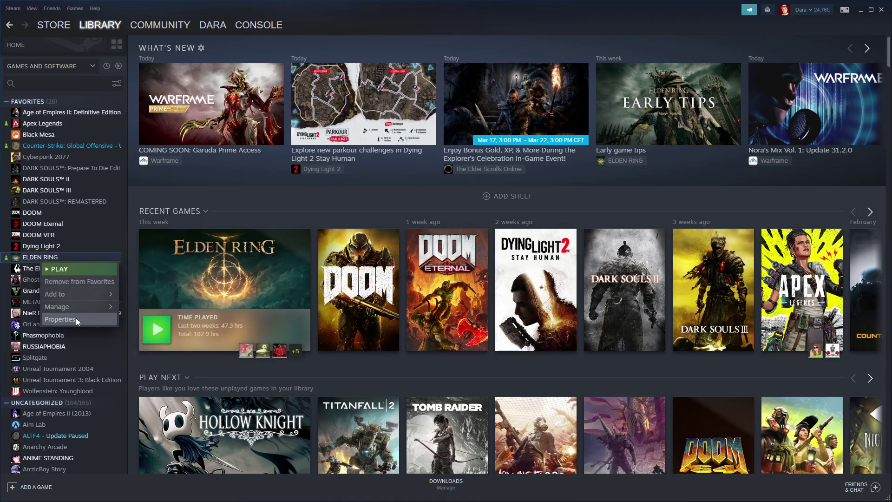
pyautogui.click(76, 319)
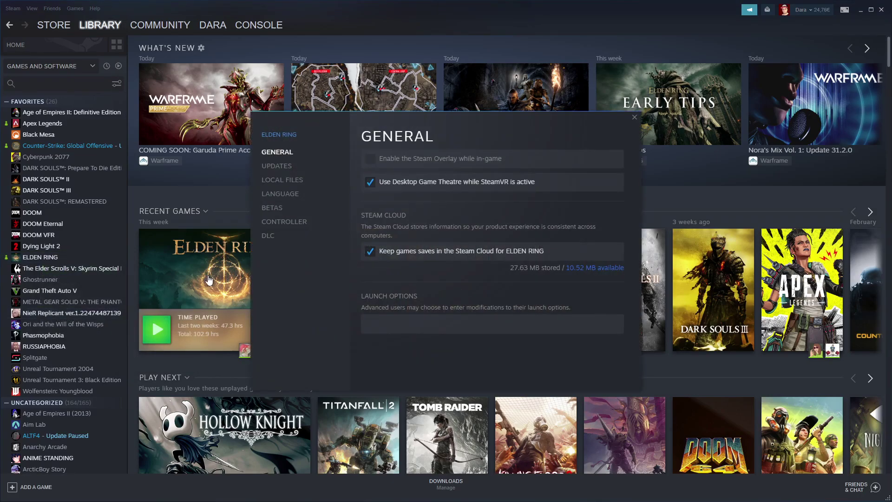
pyautogui.click(274, 166)
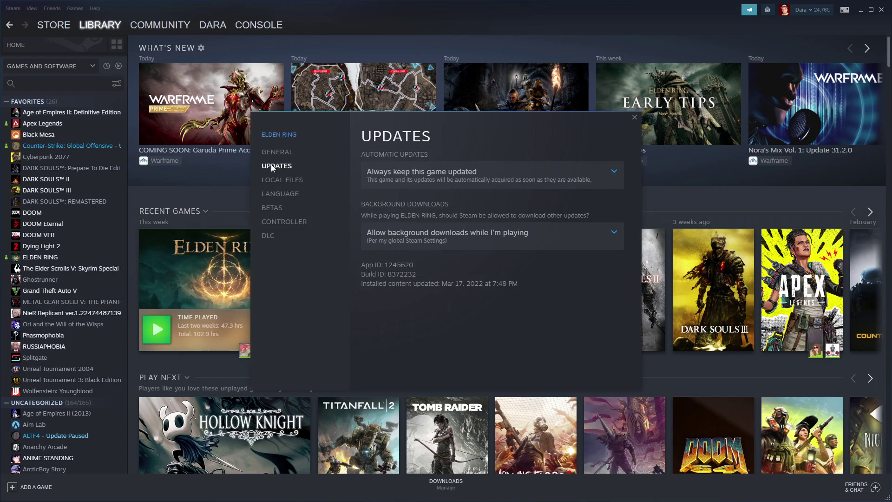
pyautogui.click(438, 184)
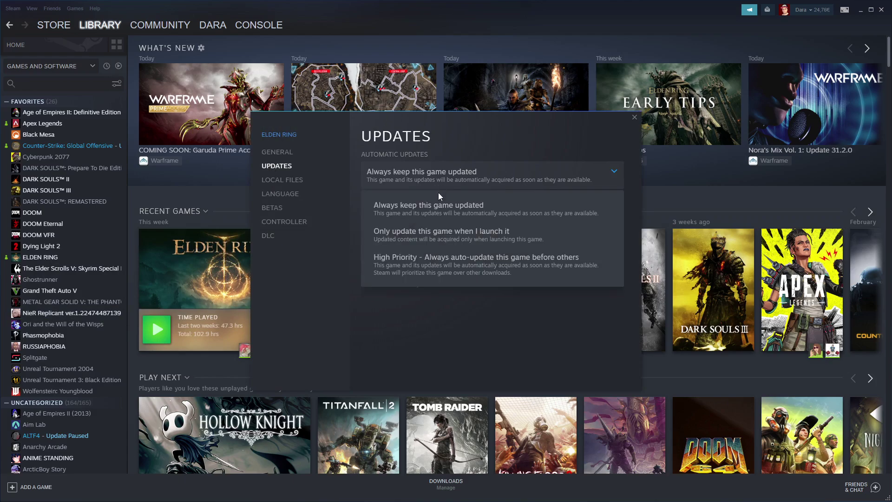
pyautogui.click(439, 235)
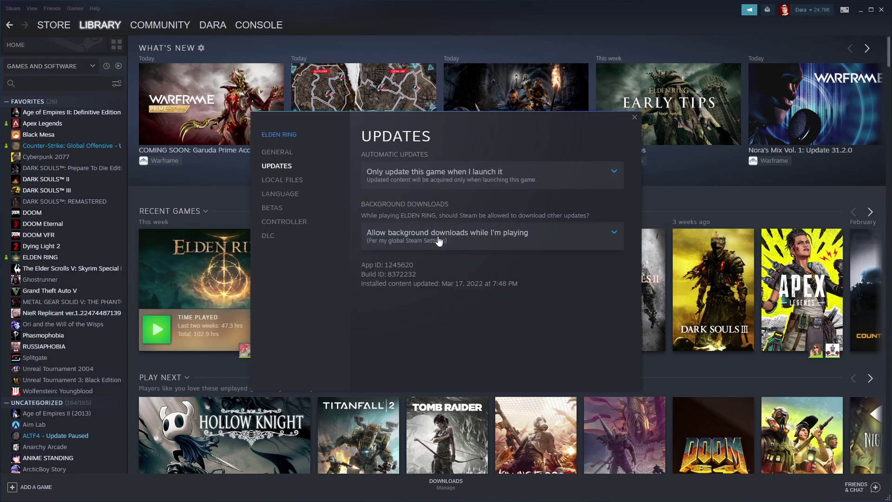
# Step: Switch to File Explorer, open appmanifest_1245620.acf in Notepad++, and check its name and AutoUpdateBehavior entries
pyautogui.hotkey('alt', 'Tab')
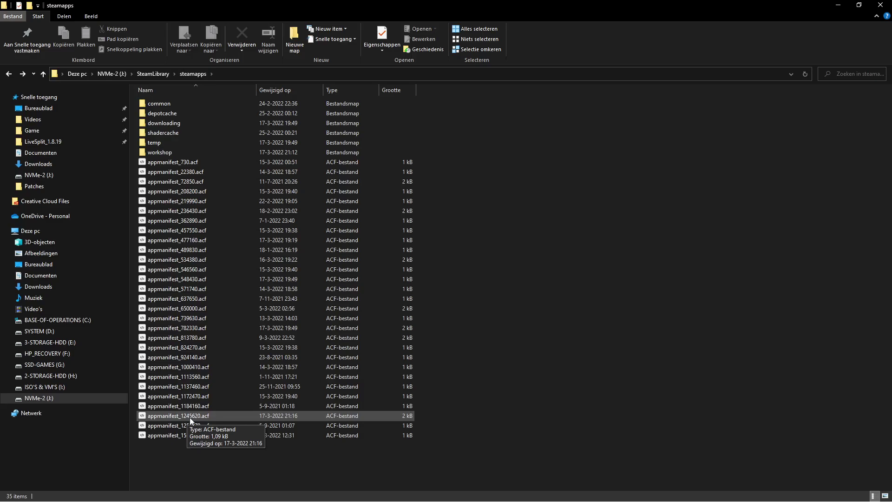
pyautogui.rightClick(190, 417)
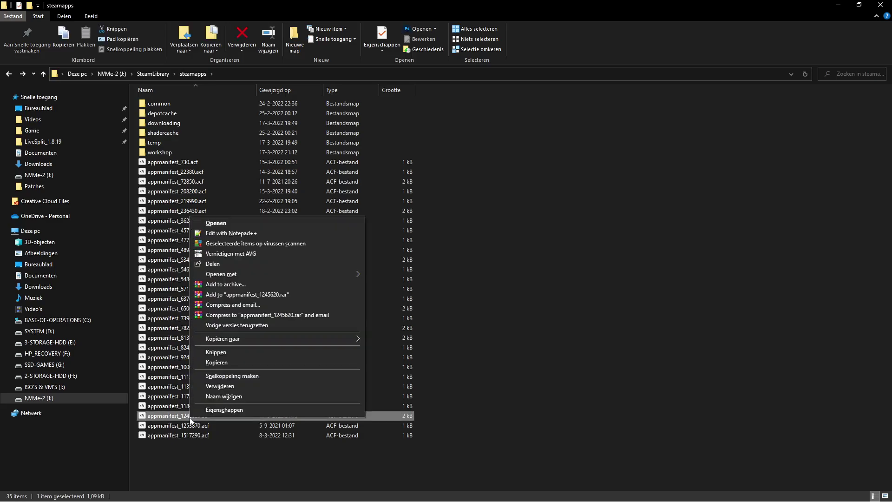
pyautogui.click(290, 233)
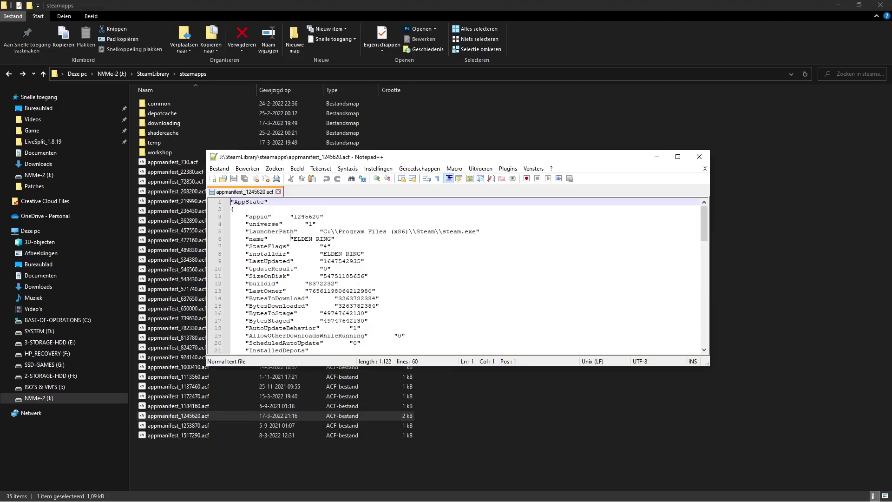
pyautogui.click(338, 240)
pyautogui.moveTo(337, 241); pyautogui.dragTo(290, 239)
pyautogui.click(441, 256)
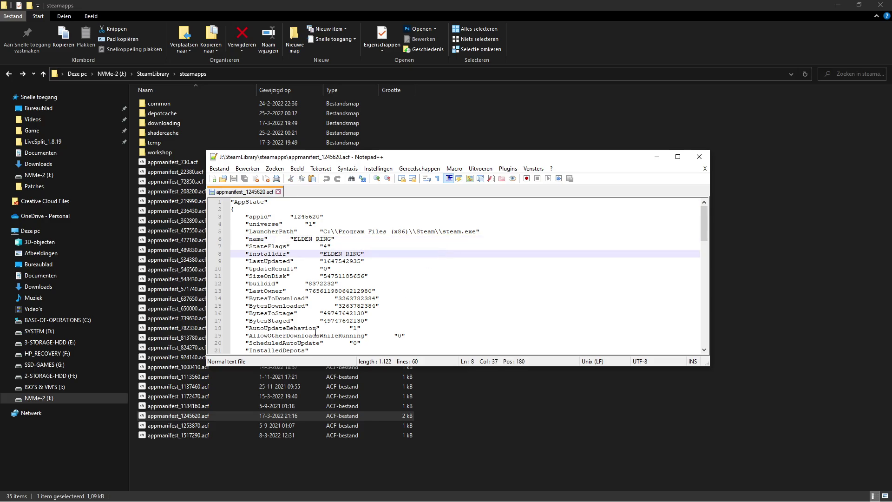
pyautogui.click(247, 328)
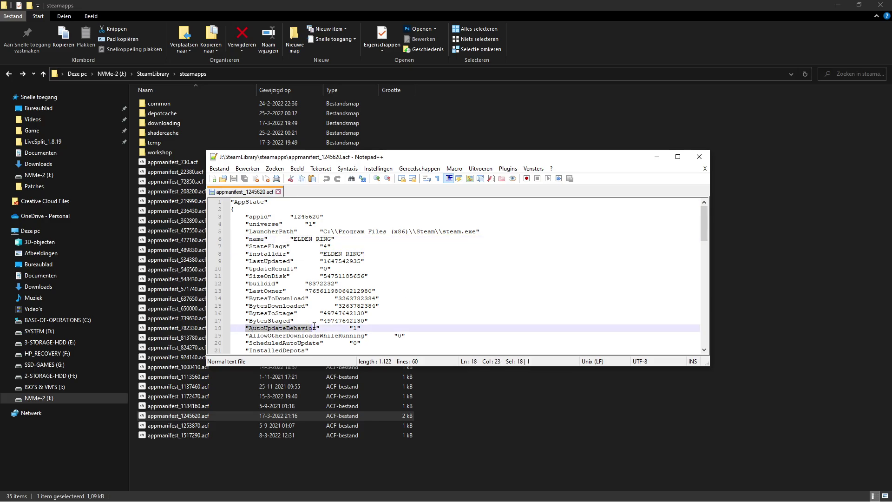
pyautogui.click(371, 329)
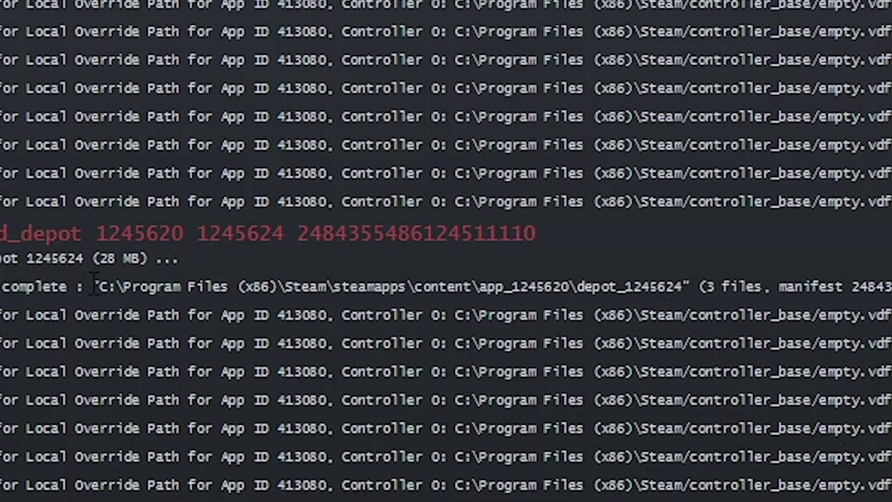
# Step: Highlight the completed depot's path in the Steam console and browse to depot_1245624 under Steam\steamapps\content\app_1245620
pyautogui.moveTo(85, 282); pyautogui.dragTo(693, 286)
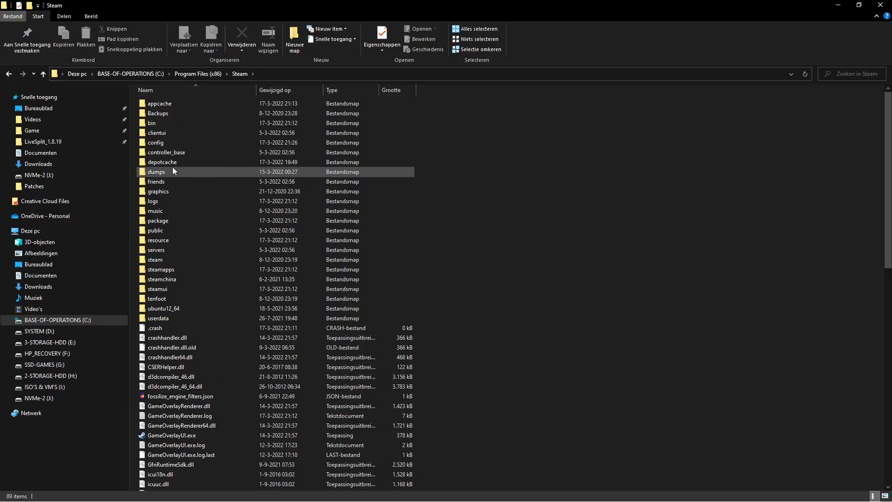
pyautogui.doubleClick(167, 268)
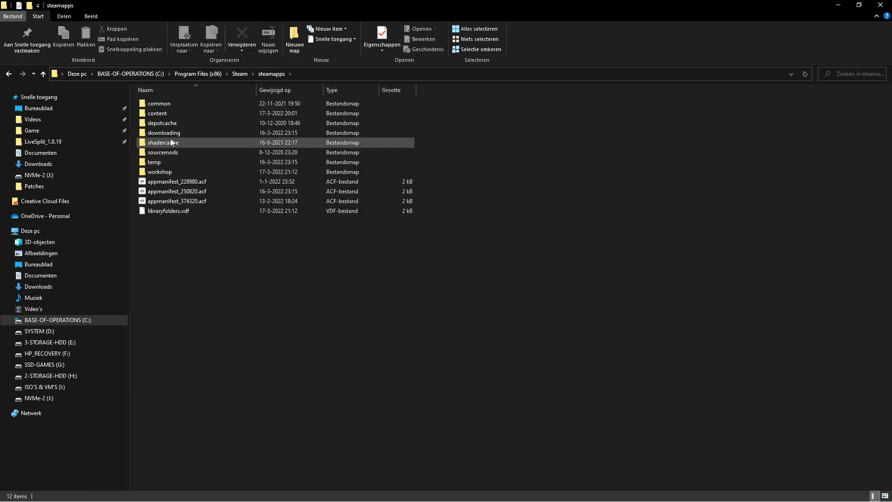
pyautogui.doubleClick(166, 114)
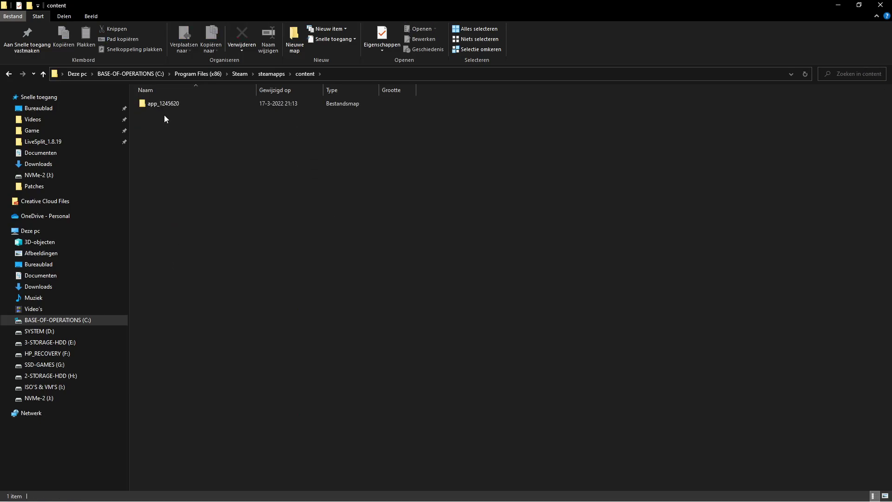
pyautogui.doubleClick(169, 103)
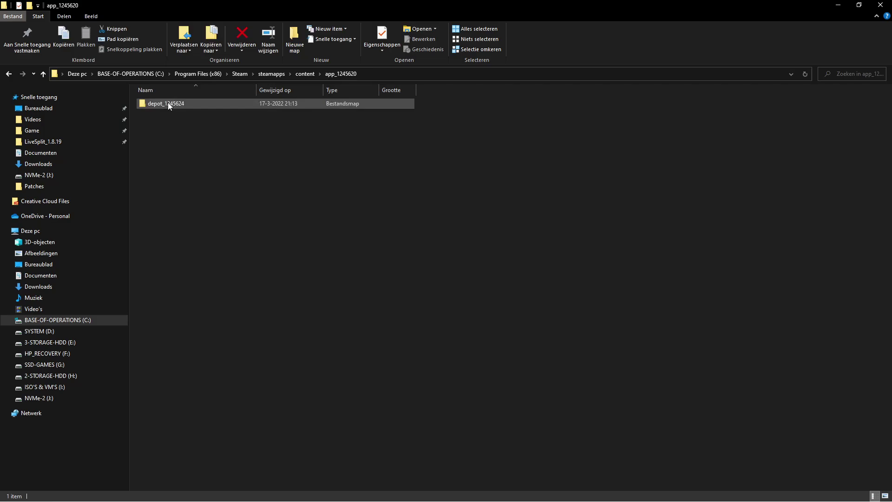
pyautogui.doubleClick(172, 103)
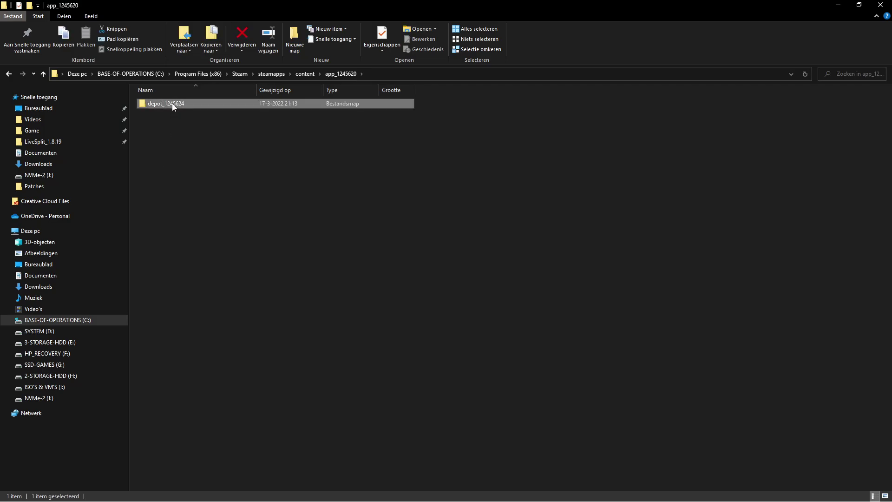
pyautogui.click(155, 105)
pyautogui.doubleClick(156, 105)
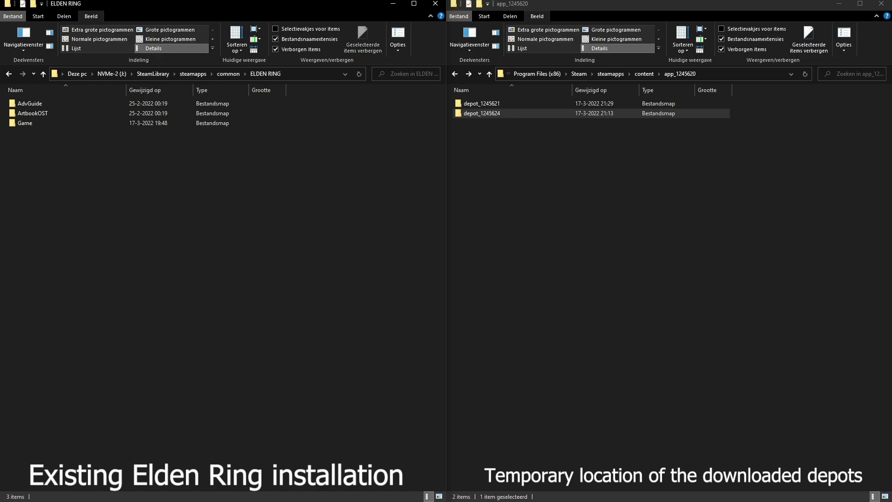
# Step: Delete the Game folder from the ELDEN RING installation and replace it with the Game folder from depot_1245624
pyautogui.click(30, 124)
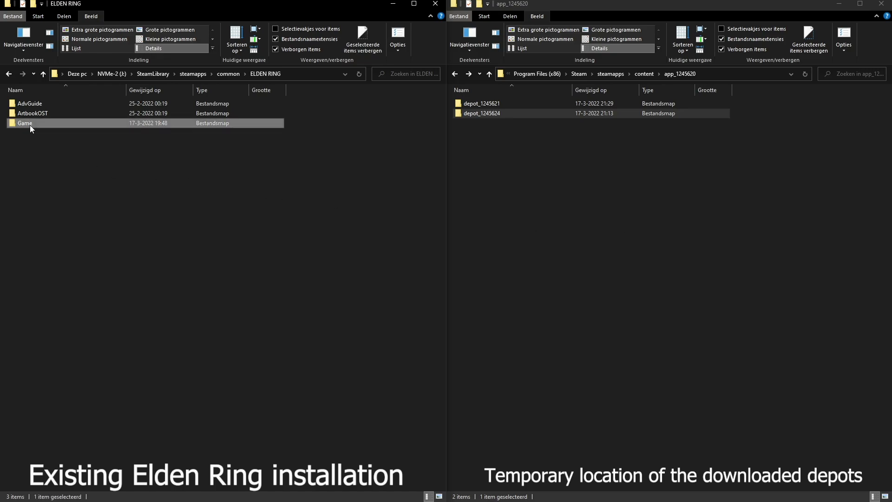
pyautogui.press('Delete')
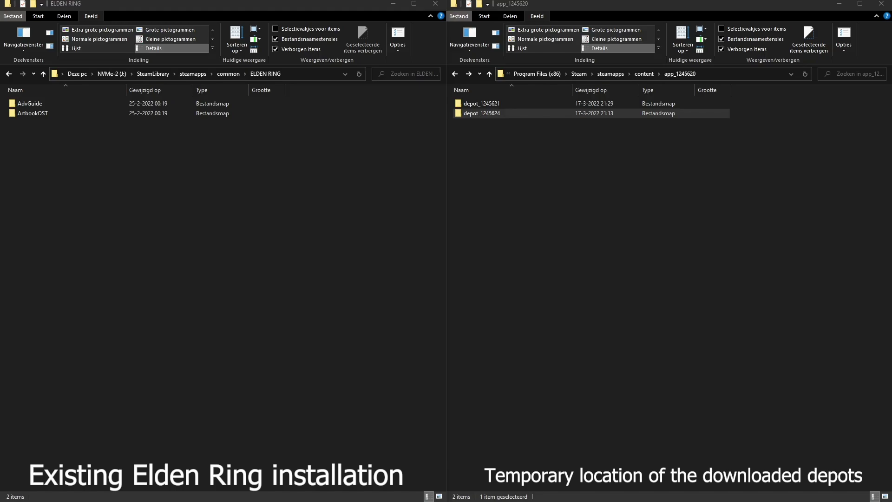
pyautogui.doubleClick(495, 116)
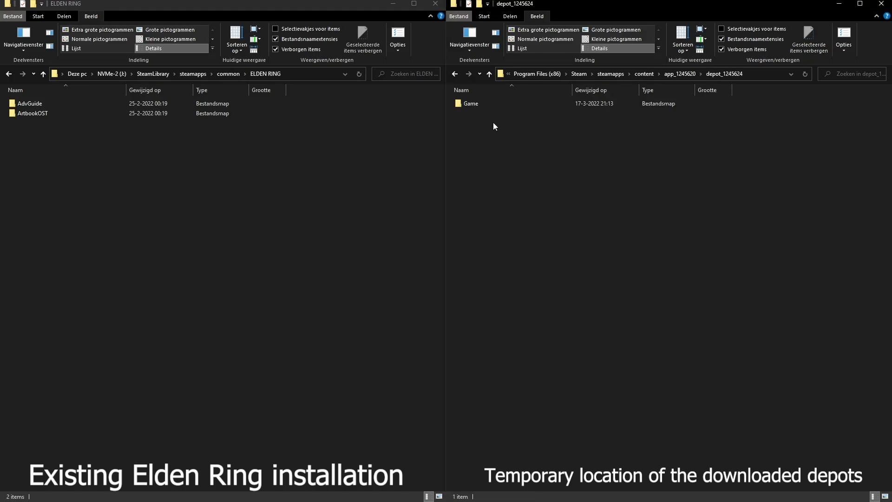
pyautogui.moveTo(474, 105); pyautogui.dragTo(167, 186)
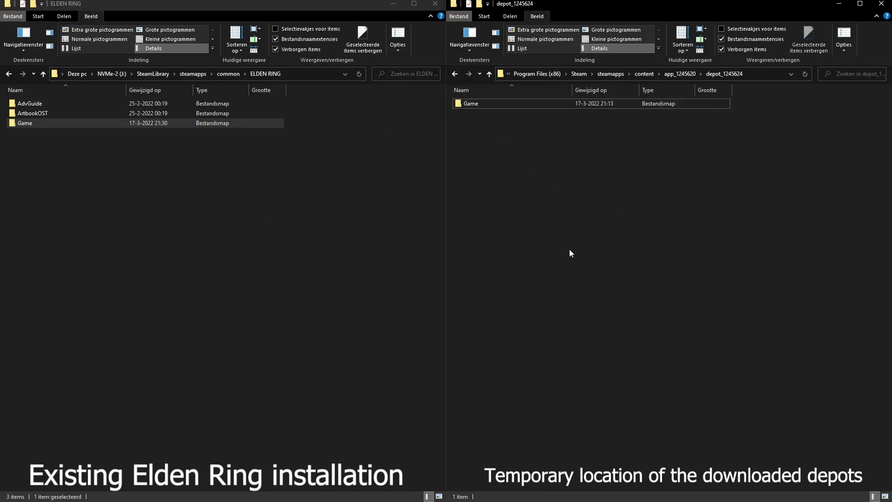
# Step: Add the Game folder from depot_1245621 to the ELDEN RING installation folder
pyautogui.click(456, 77)
pyautogui.doubleClick(488, 103)
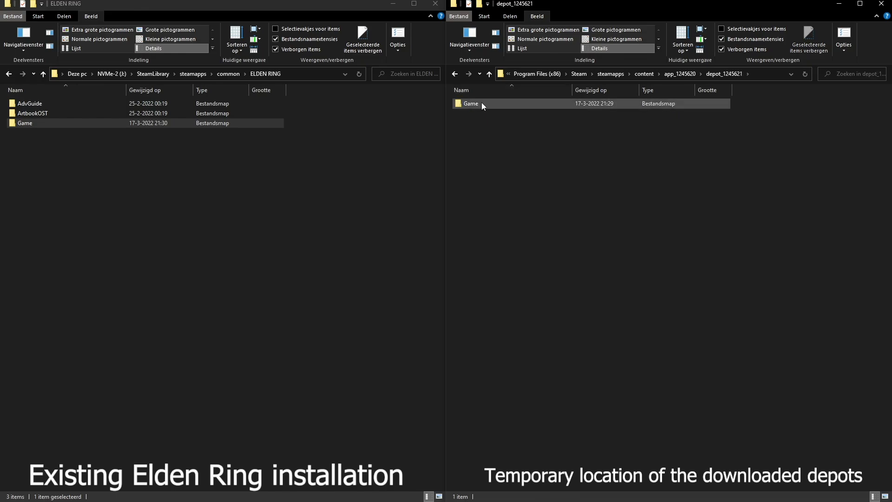
pyautogui.moveTo(481, 104); pyautogui.dragTo(480, 164)
pyautogui.moveTo(473, 102); pyautogui.dragTo(205, 177)
pyautogui.click(512, 243)
pyautogui.hotkey('alt', 'Left')
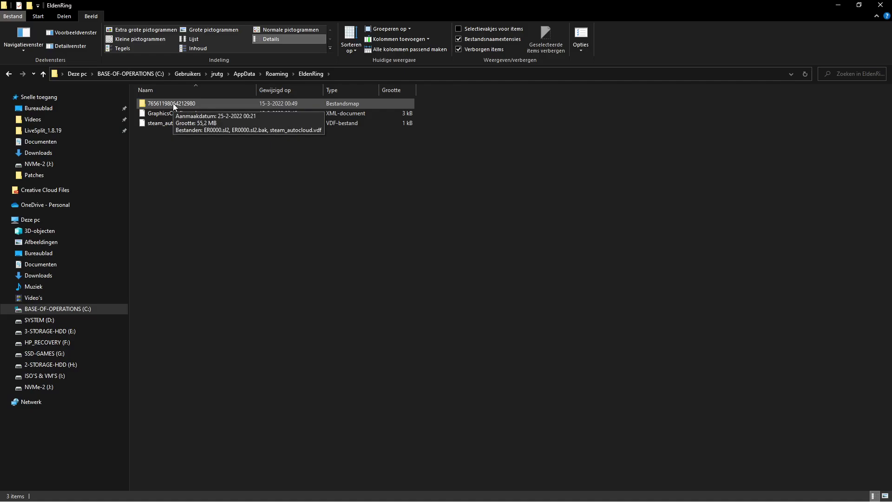
# Step: Delete the numbered save folder from AppData\Roaming\EldenRing
pyautogui.click(175, 103)
pyautogui.press('Delete')
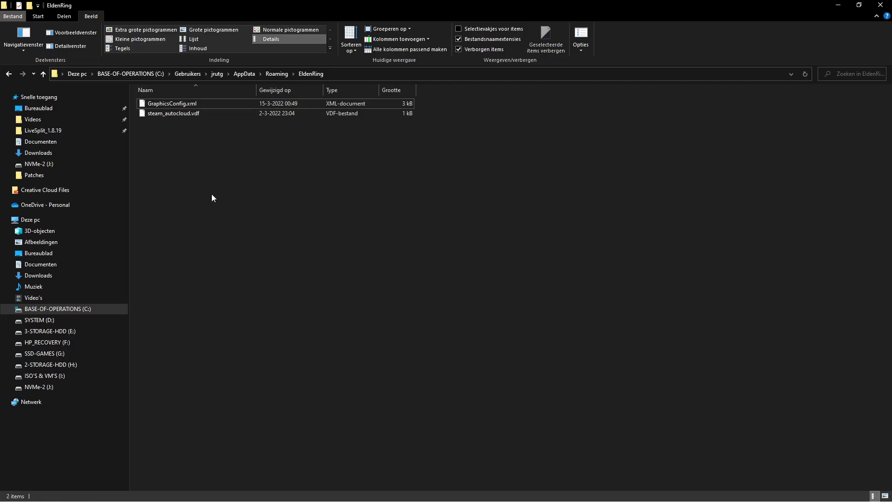